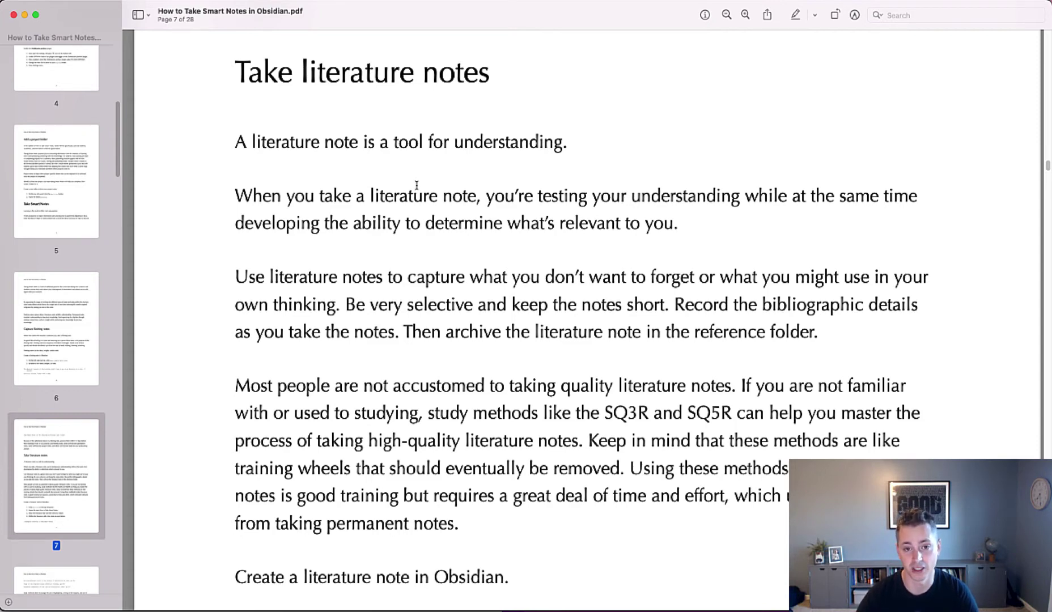
- Highlight the SQ3R and SQ5R method names in Preview, then bring up the app switcher
drag(601, 404, 732, 410)
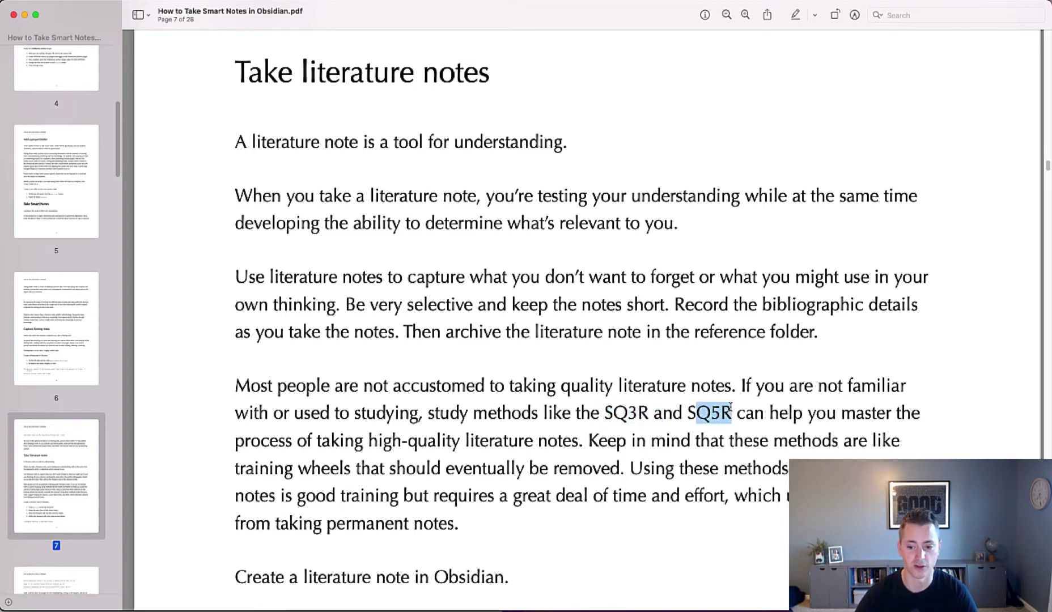
click(702, 390)
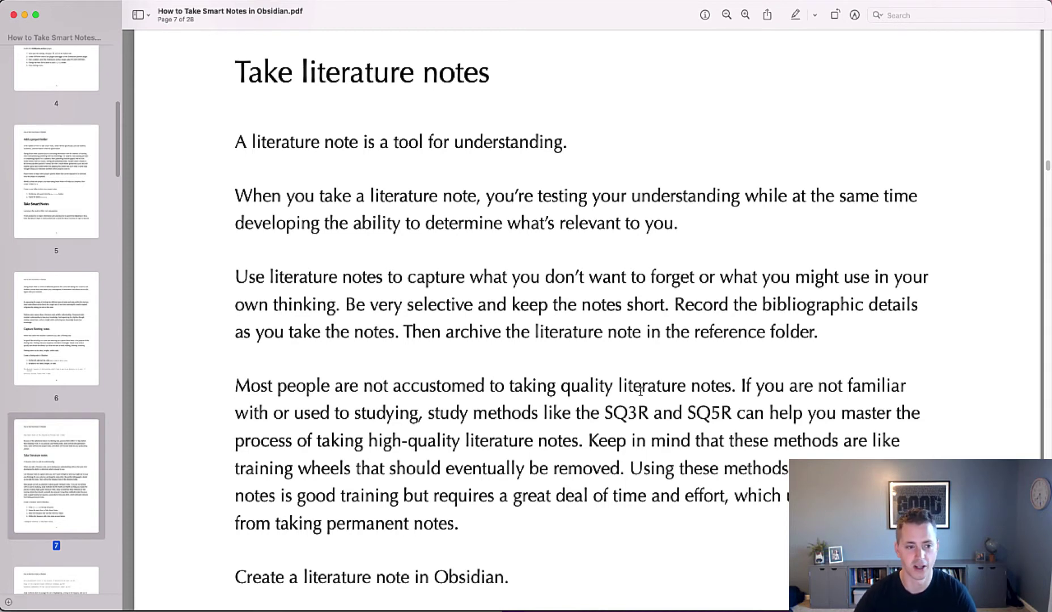
key(super+Tab)
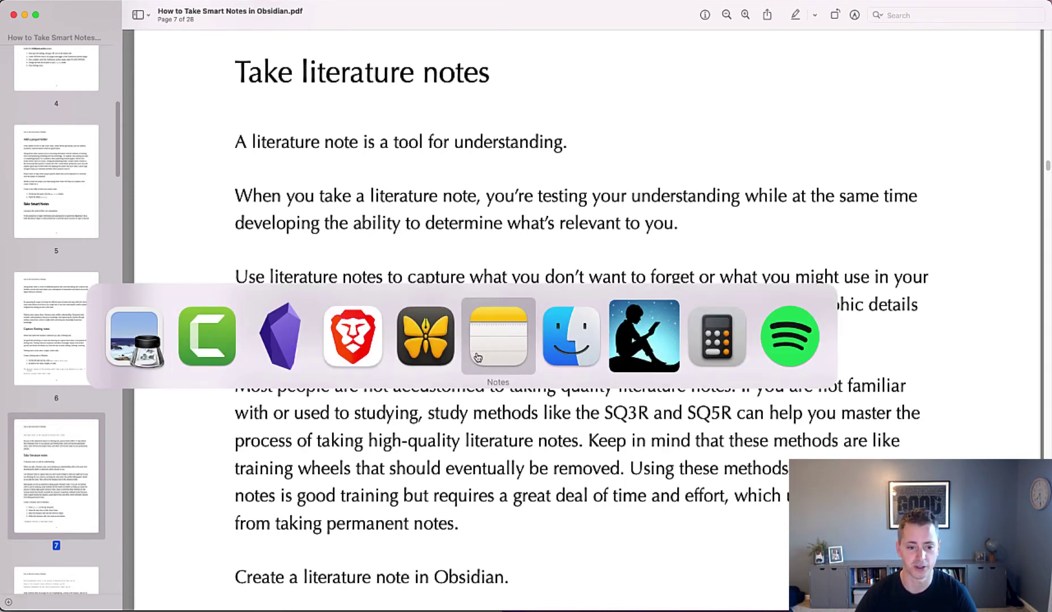
- In a new Brave tab, search 'sq5r' and open Radford's SQ5R Study Method page
click(353, 338)
click(193, 13)
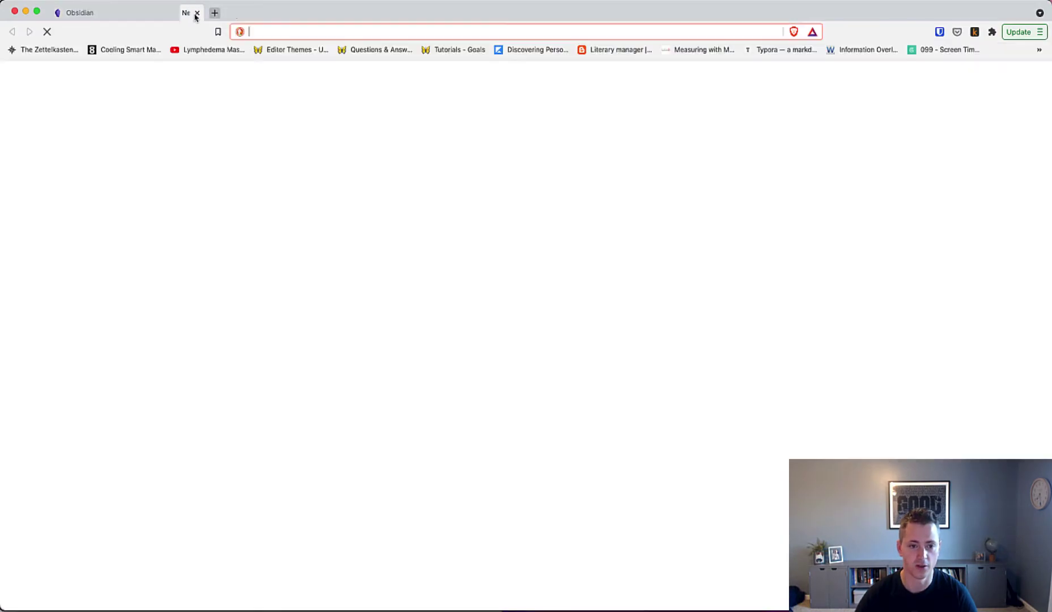
text(sq)
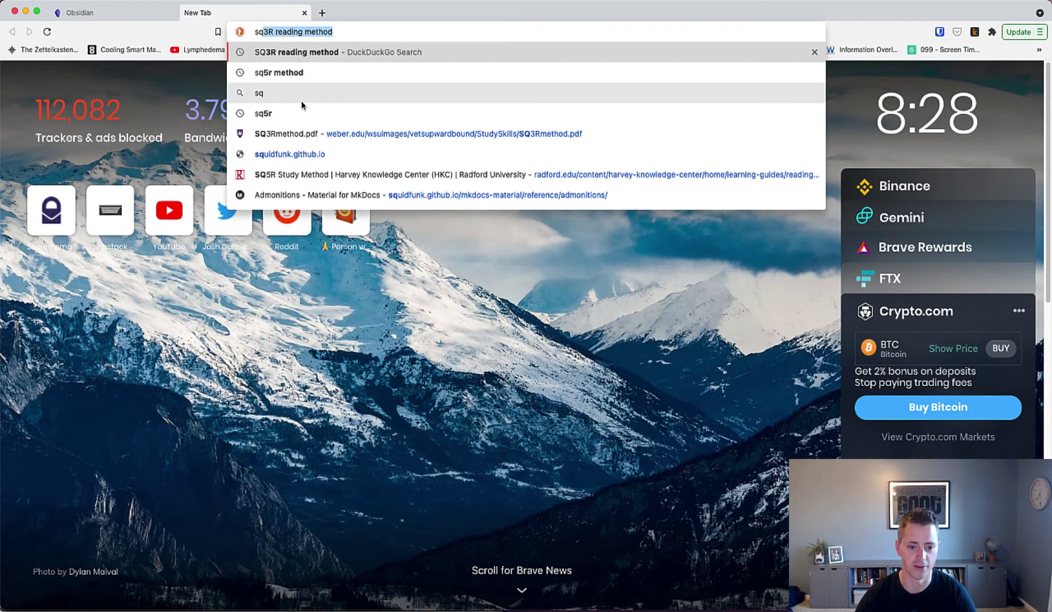
text(5r)
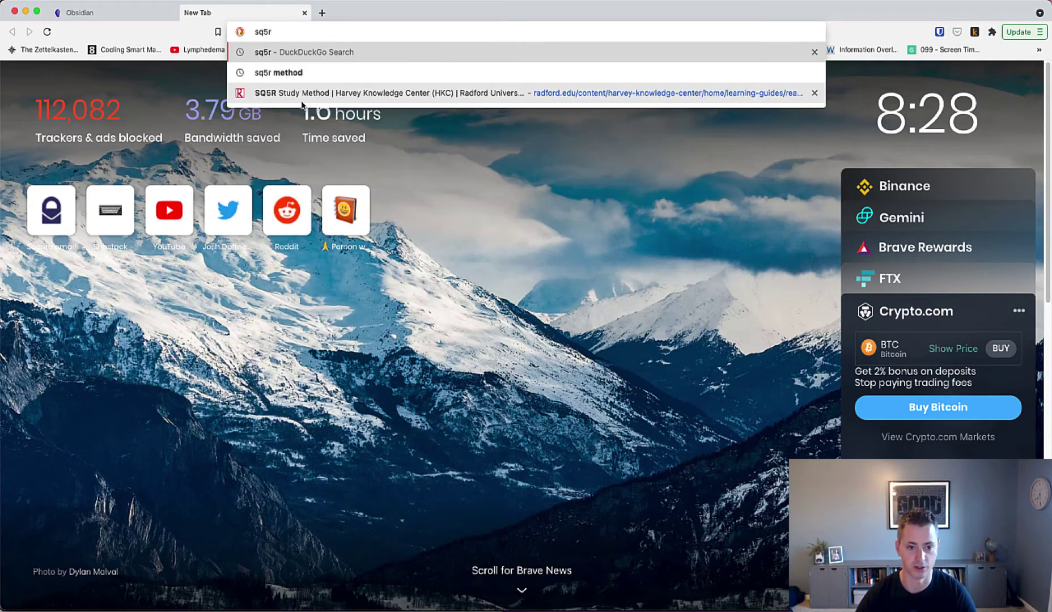
key(Return)
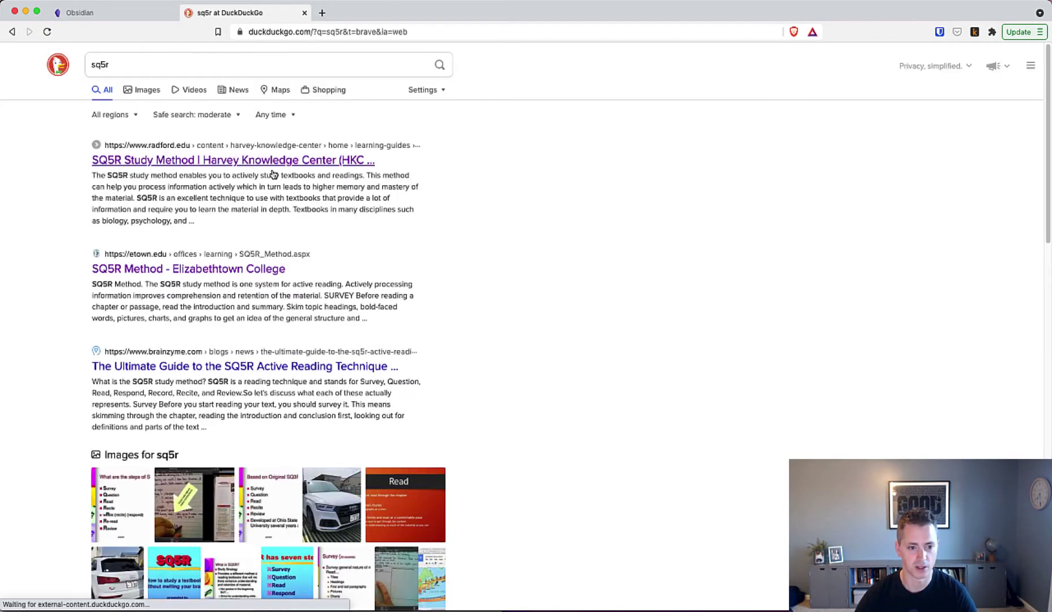
click(203, 160)
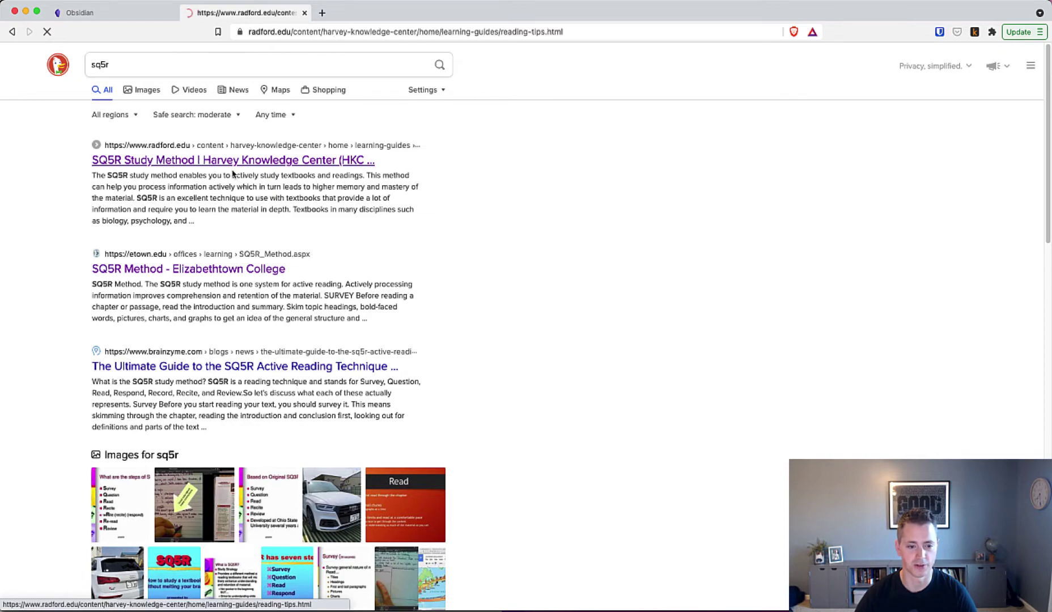
- Scroll down to the SQ5R heading and zoom the page to 133%
scroll(411, 223, down, 3)
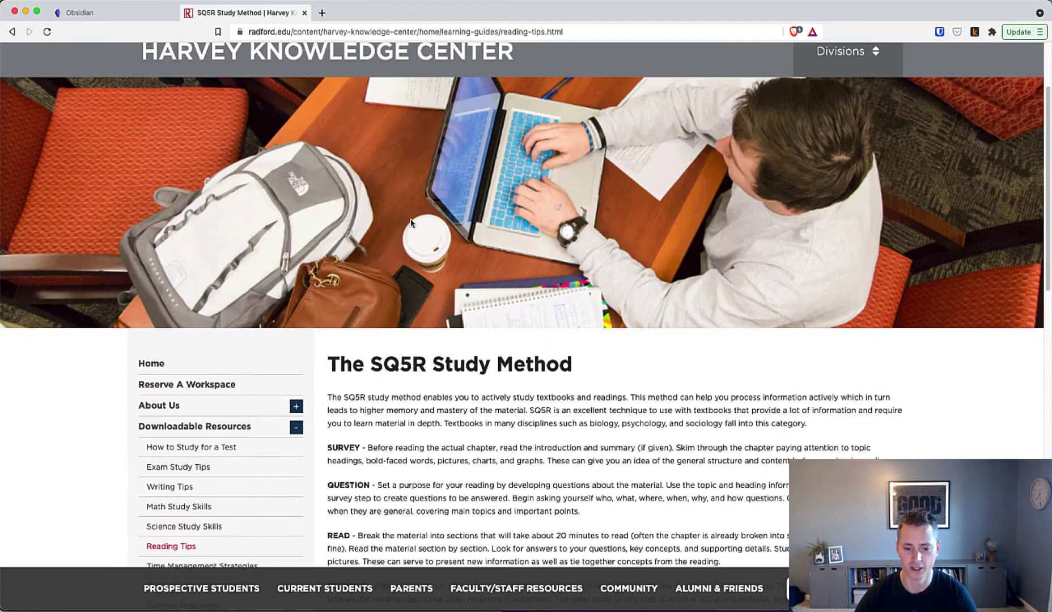
scroll(411, 222, down, 4)
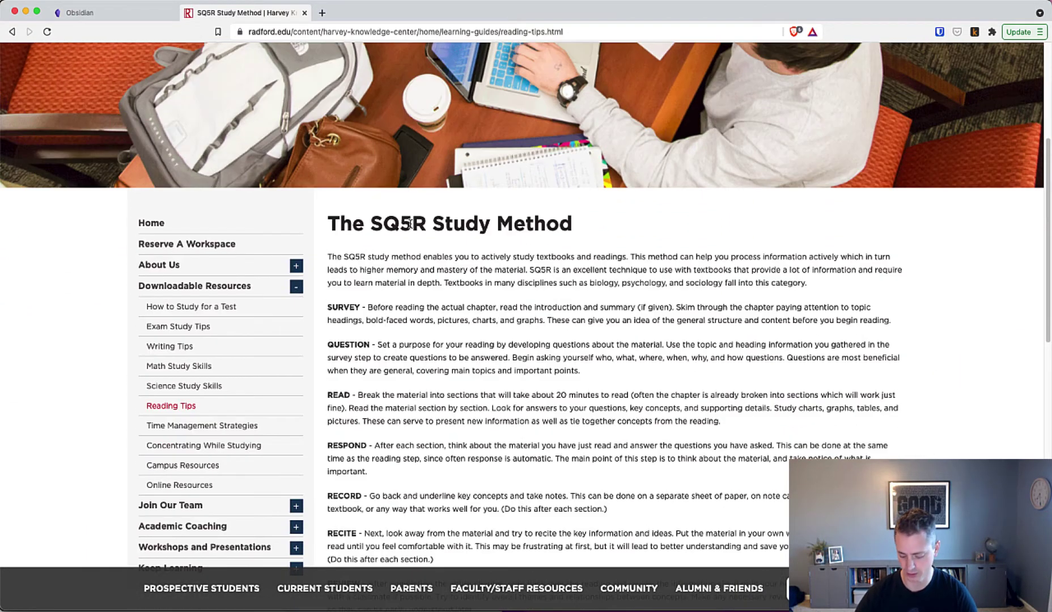
key(super+equal)
key(super+equal)
key(super+equal)
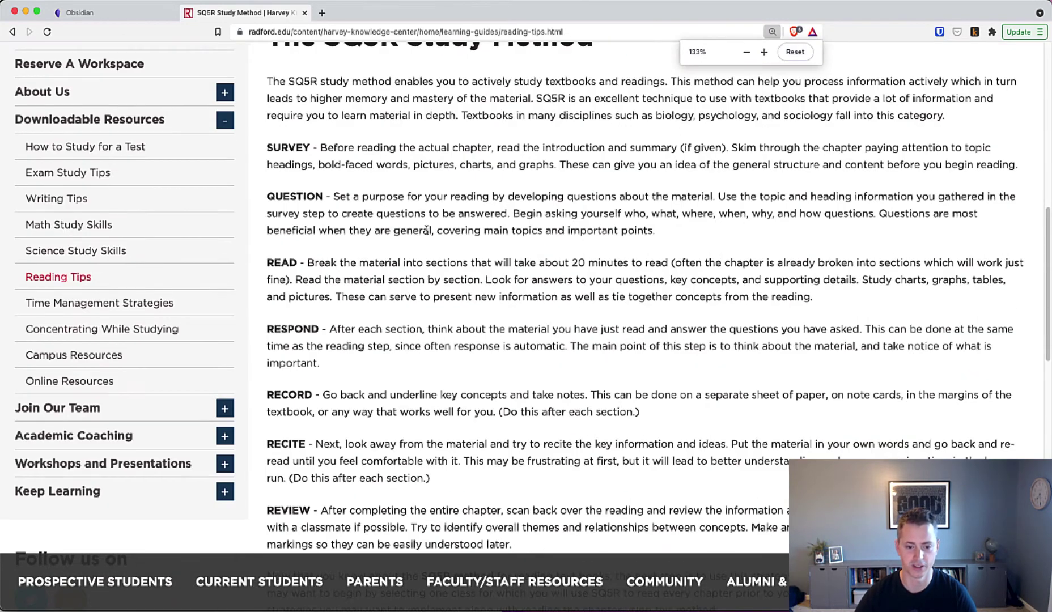
scroll(427, 227, down, 1)
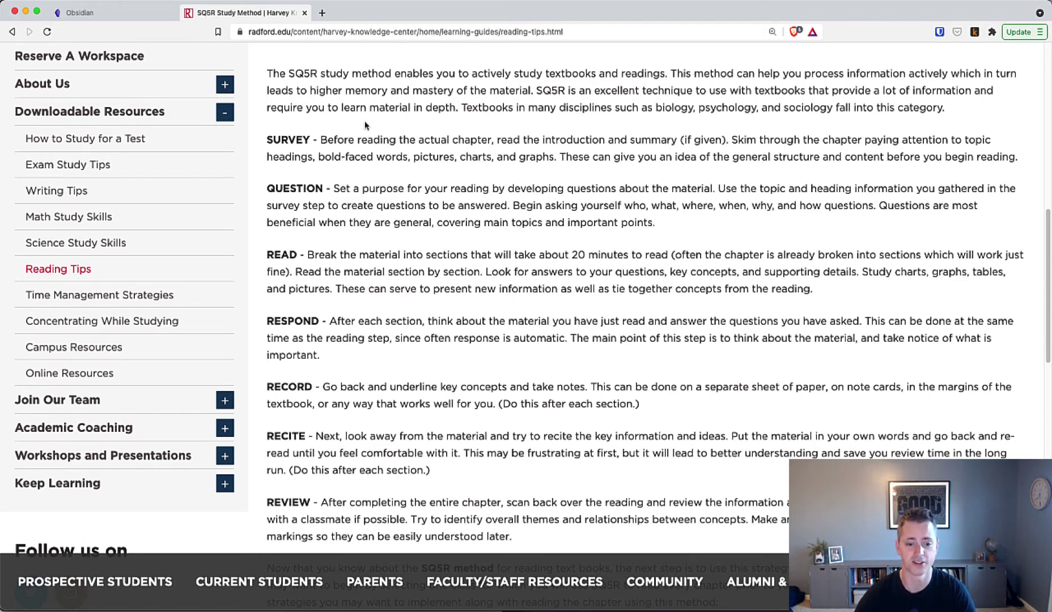
- Read through the SQ5R steps from Survey to Review on the Radford page
scroll(411, 175, down, 2)
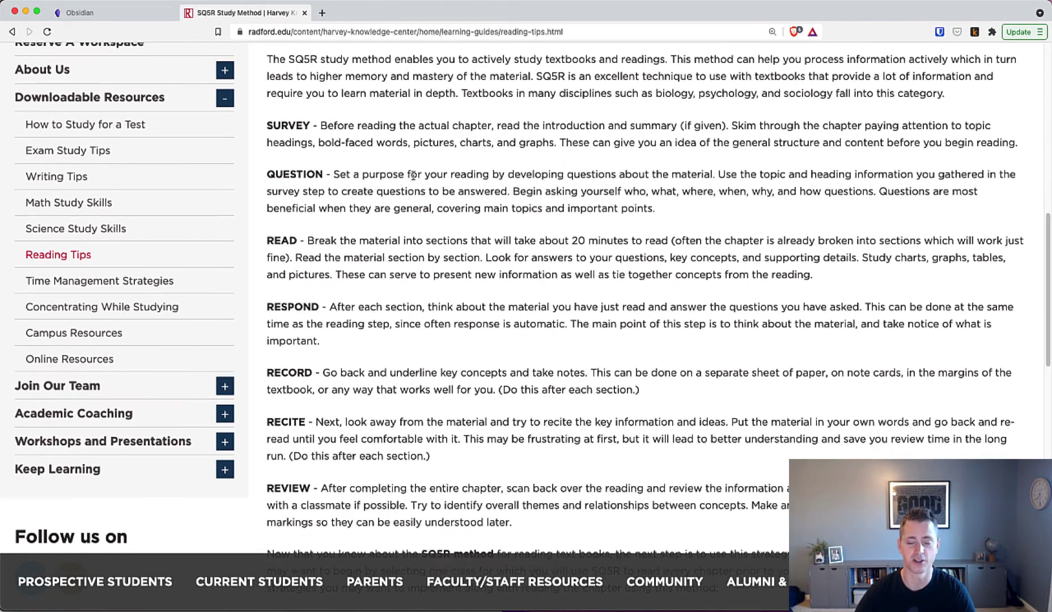
scroll(413, 177, up, 1)
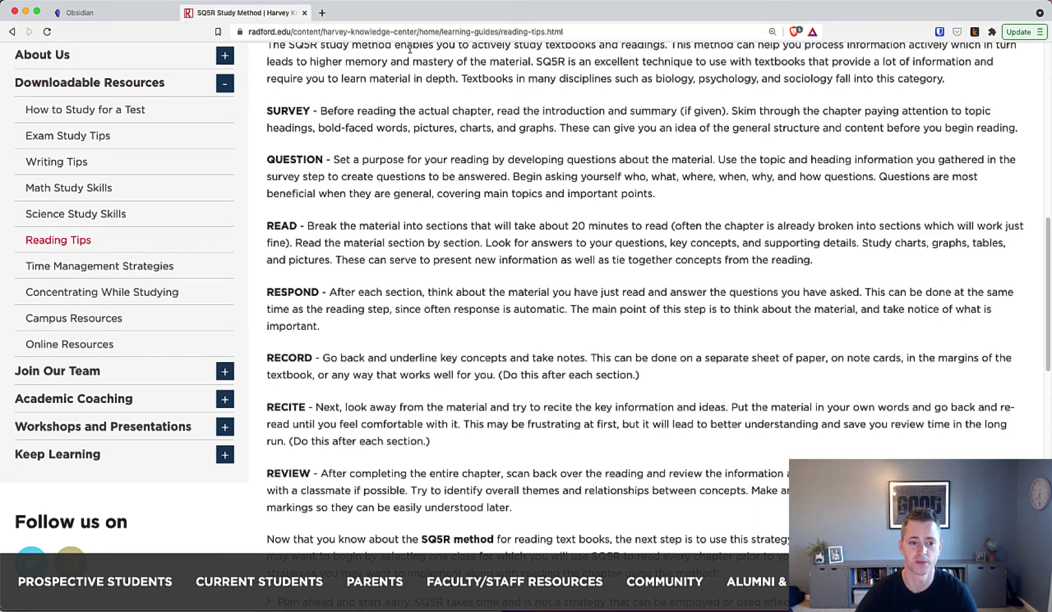
- Search 'sq3r' in a new tab and open Weber State's SQ3Rmethod.pdf
click(320, 13)
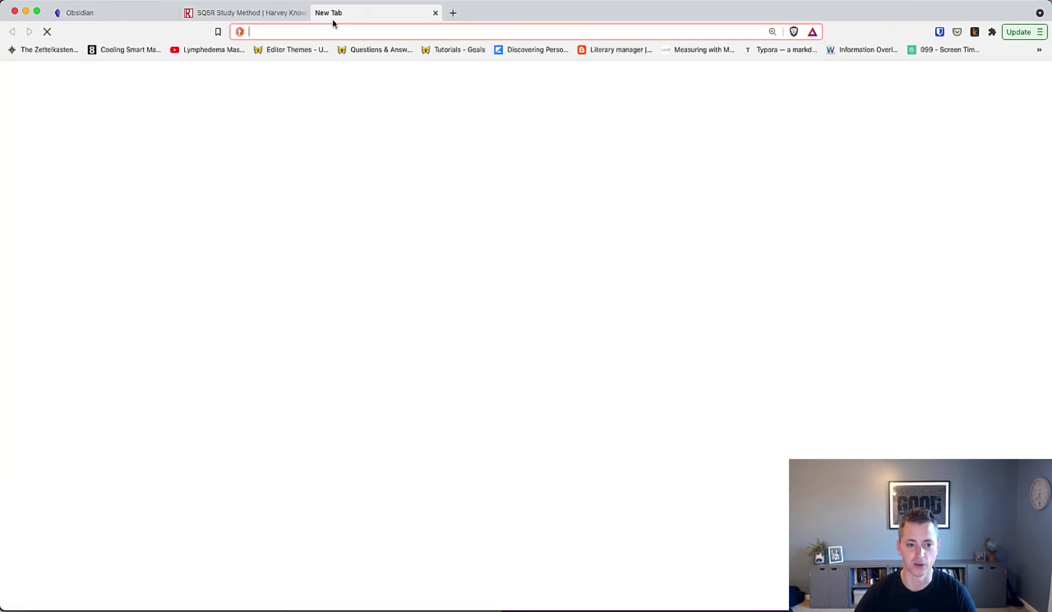
text(sq3r)
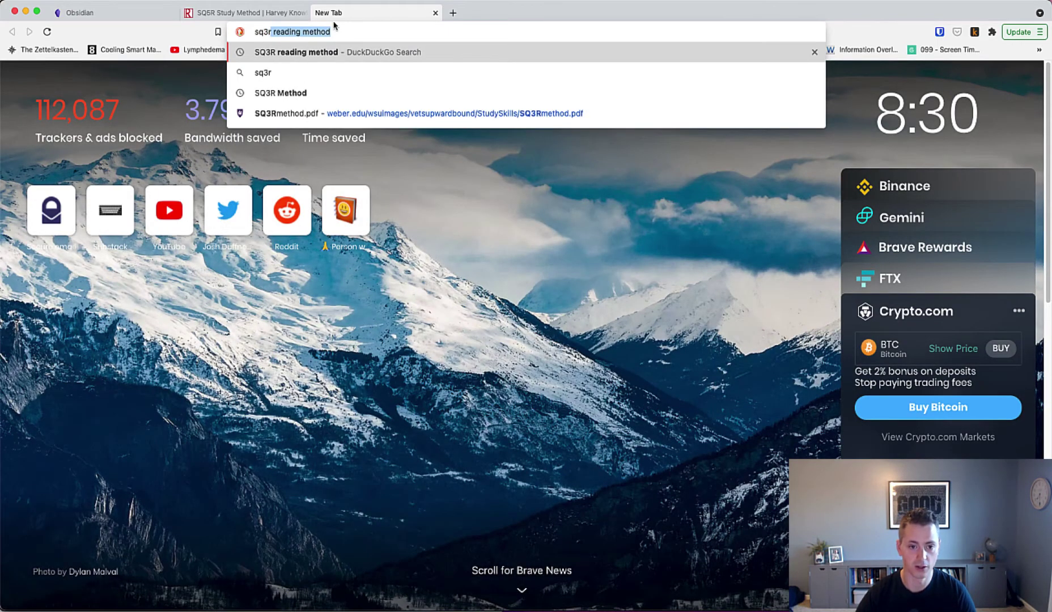
key(Return)
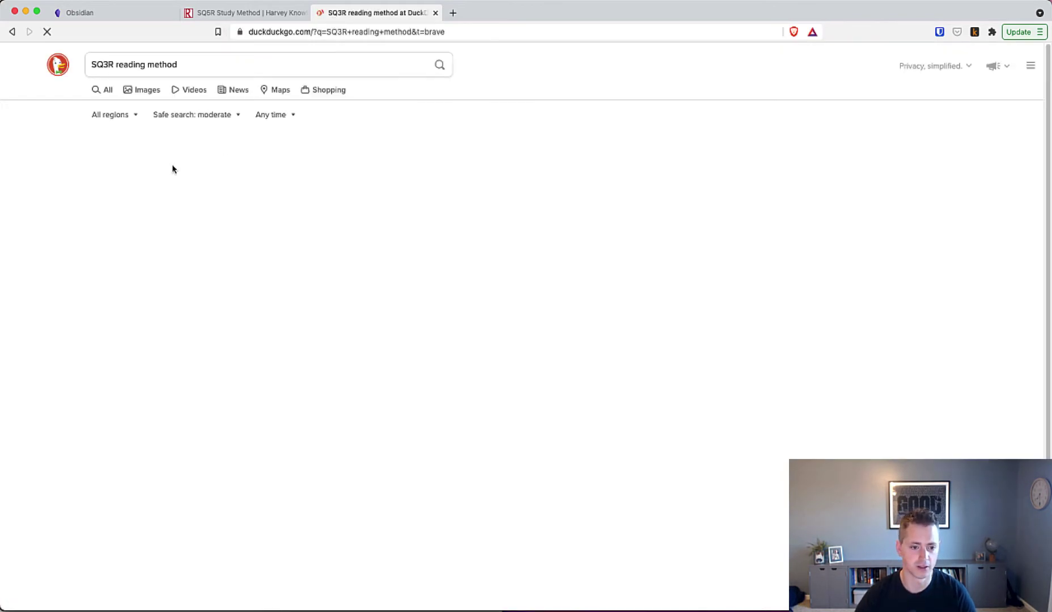
click(171, 163)
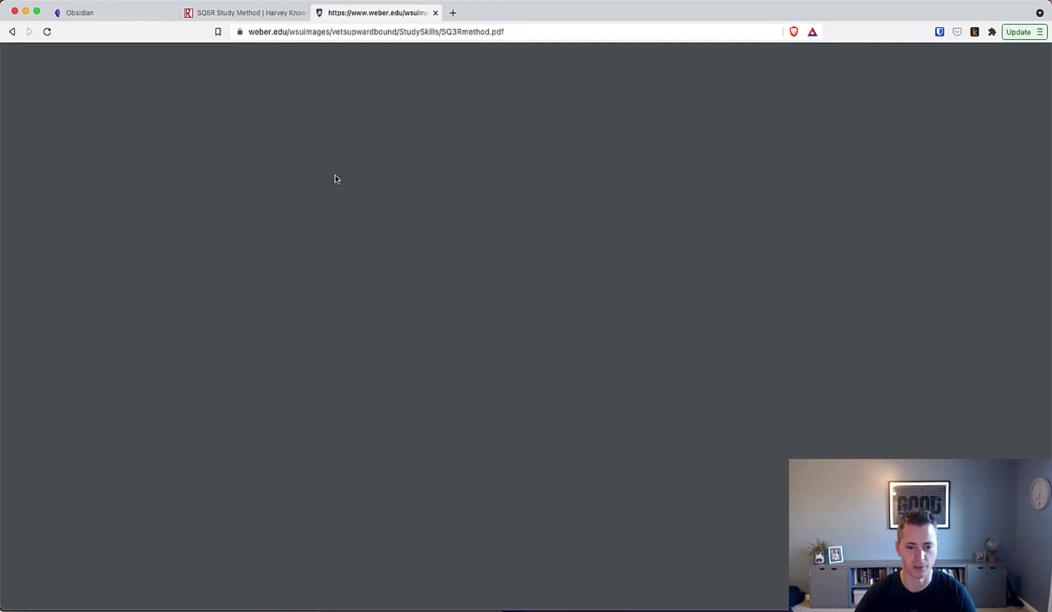
- Read the PDF's five steps: Survey, Question, Read, Recite, Review
scroll(367, 200, up, 4)
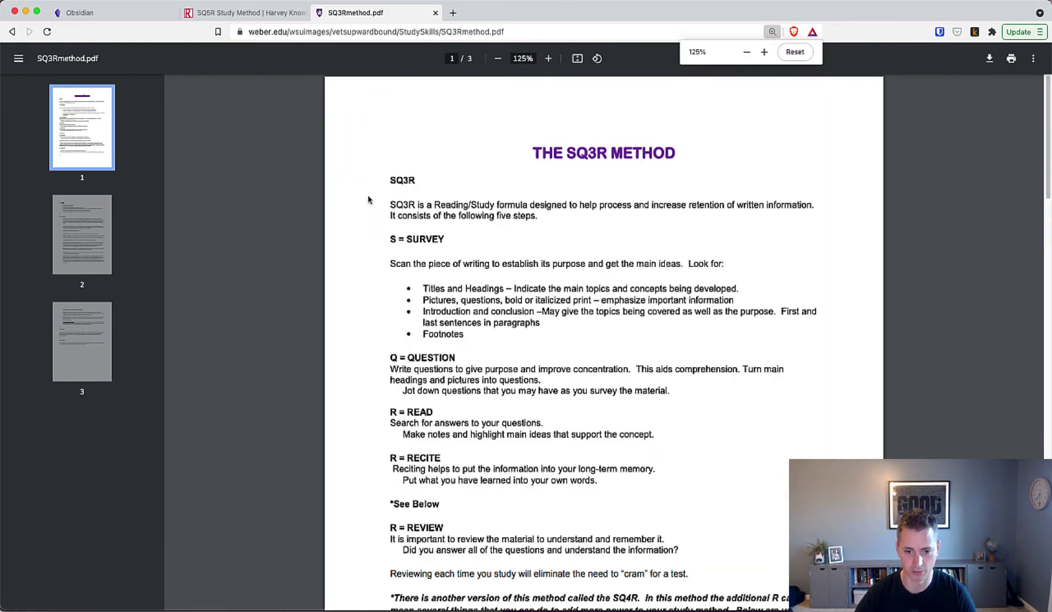
scroll(372, 205, down, 1)
scroll(372, 204, down, 1)
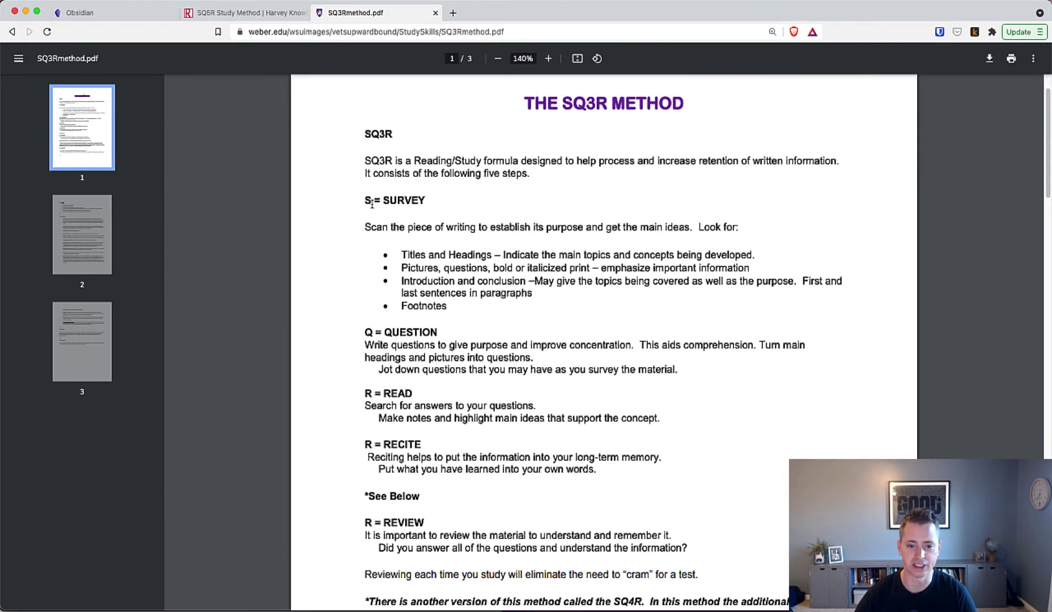
scroll(372, 204, up, 1)
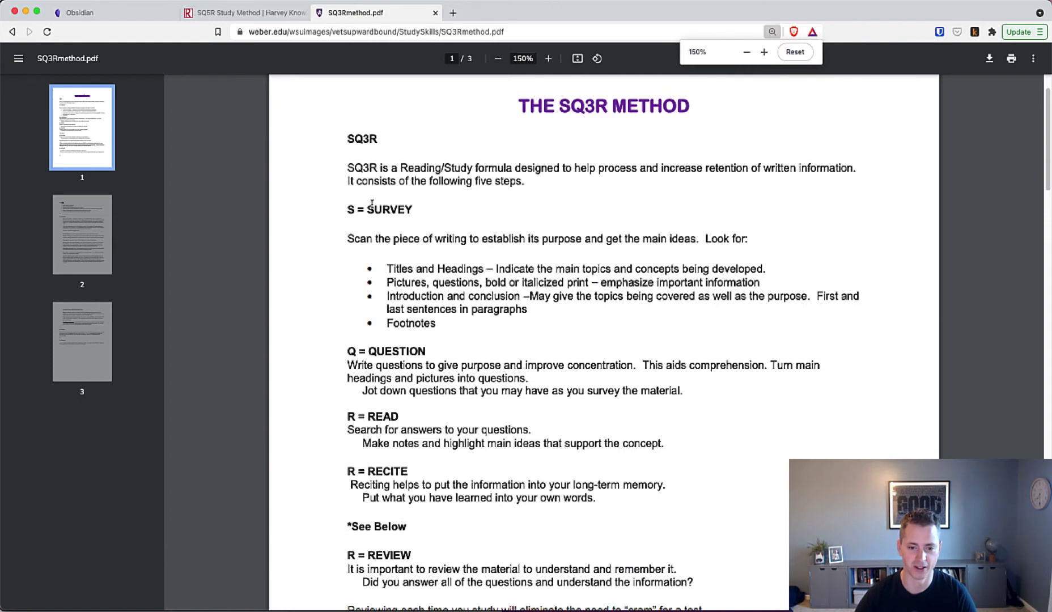
scroll(372, 204, down, 3)
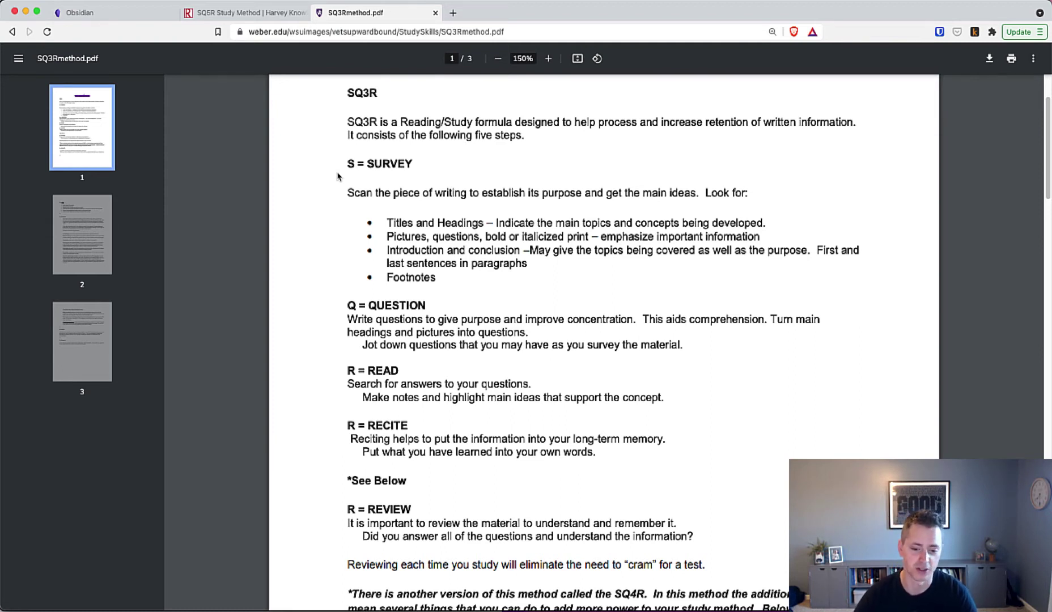
scroll(338, 180, down, 1)
scroll(338, 181, down, 1)
scroll(338, 180, up, 2)
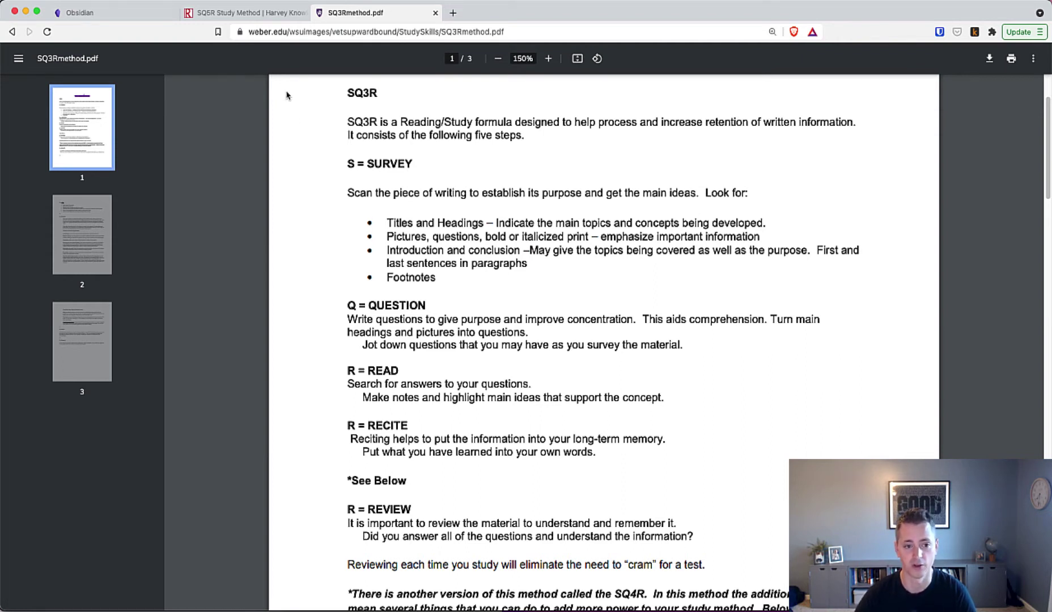
- Return to the Radford SQ5R Study Method tab
click(248, 13)
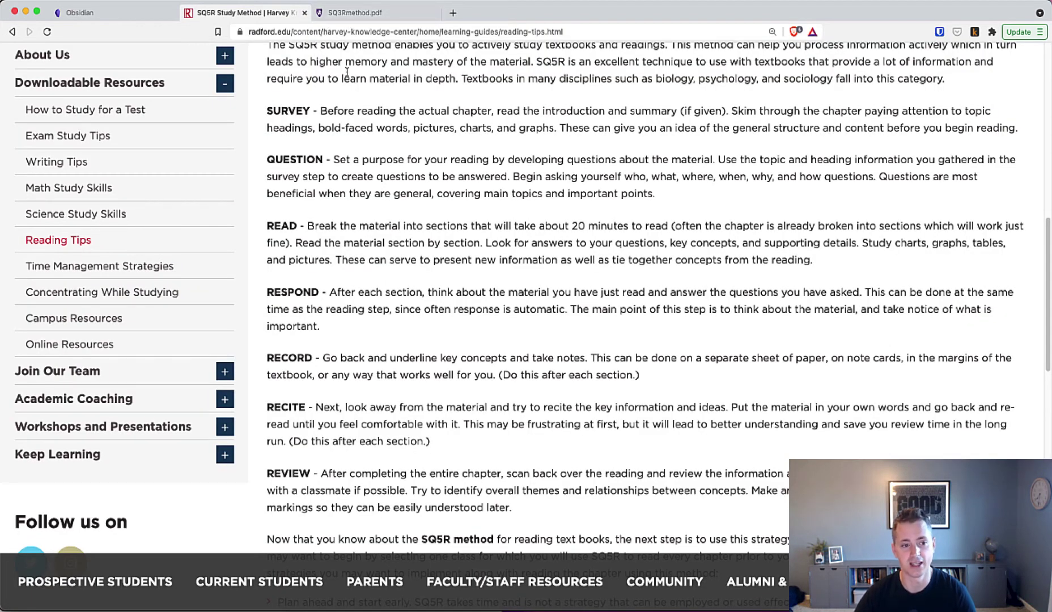
- Switch from Brave back to the Obsidian smart-notes vault
key(super+Tab)
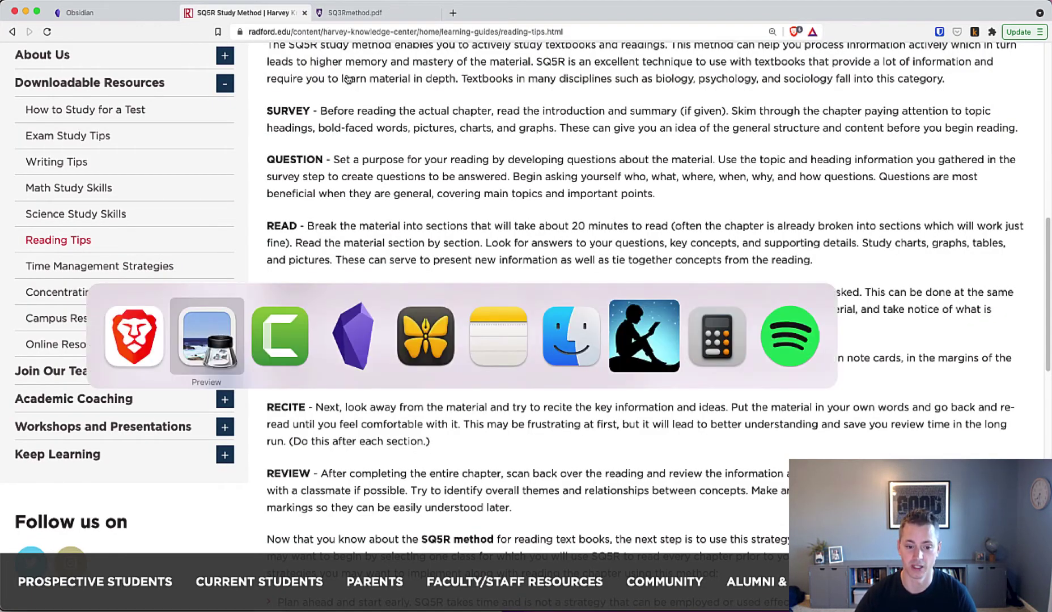
click(358, 328)
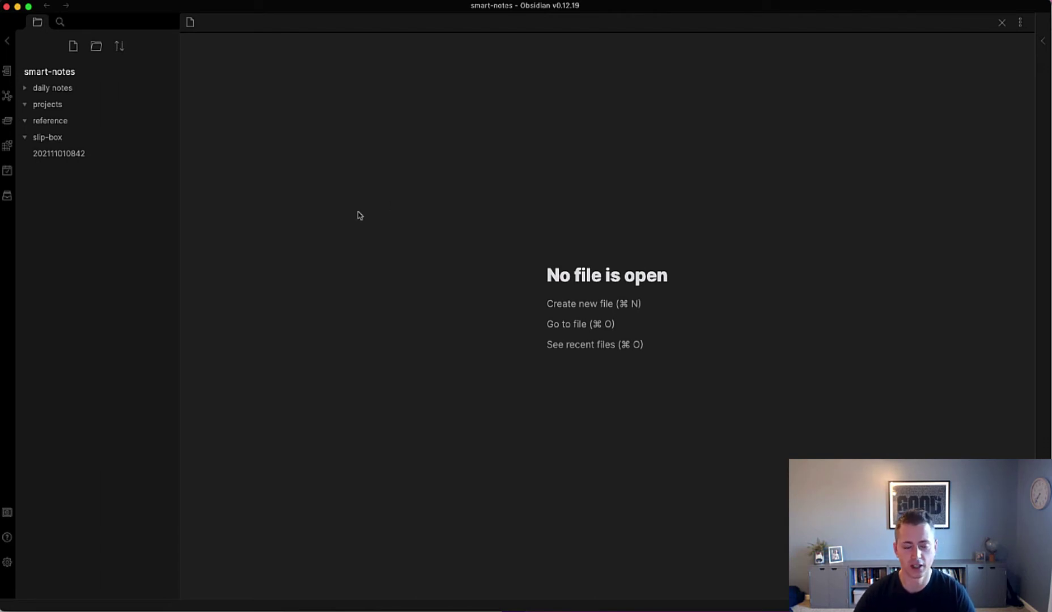
- Create a note titled 'How to Take Smart Notes' in slip-box and start its body
click(74, 122)
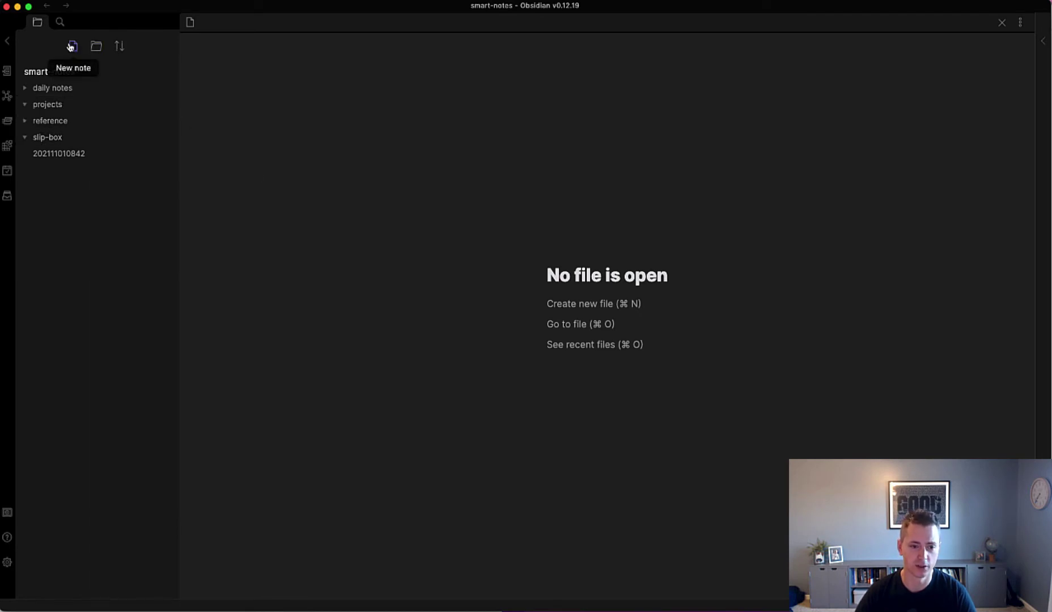
click(72, 47)
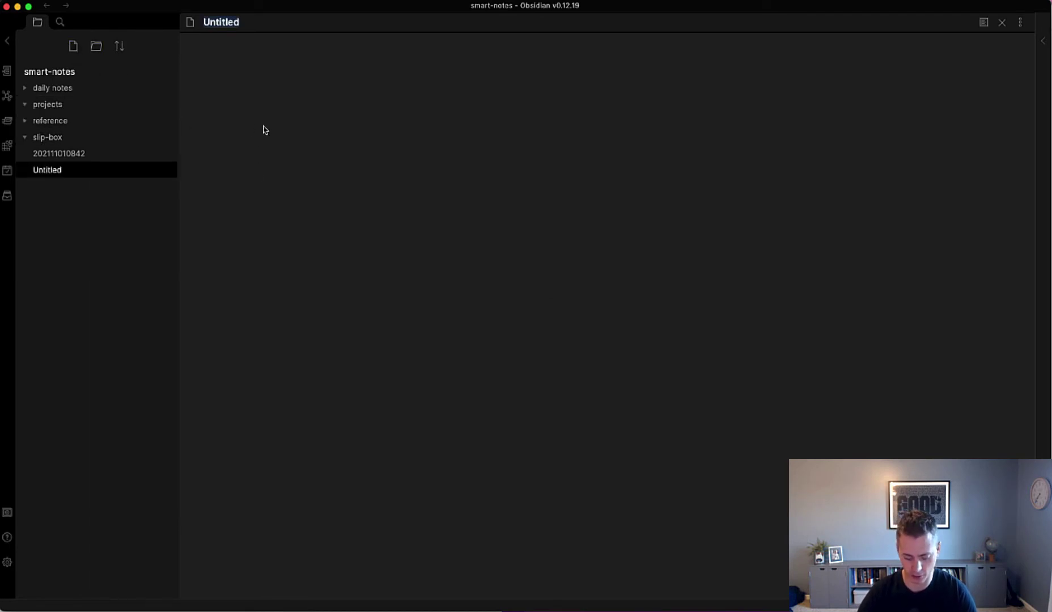
text(How to Tak)
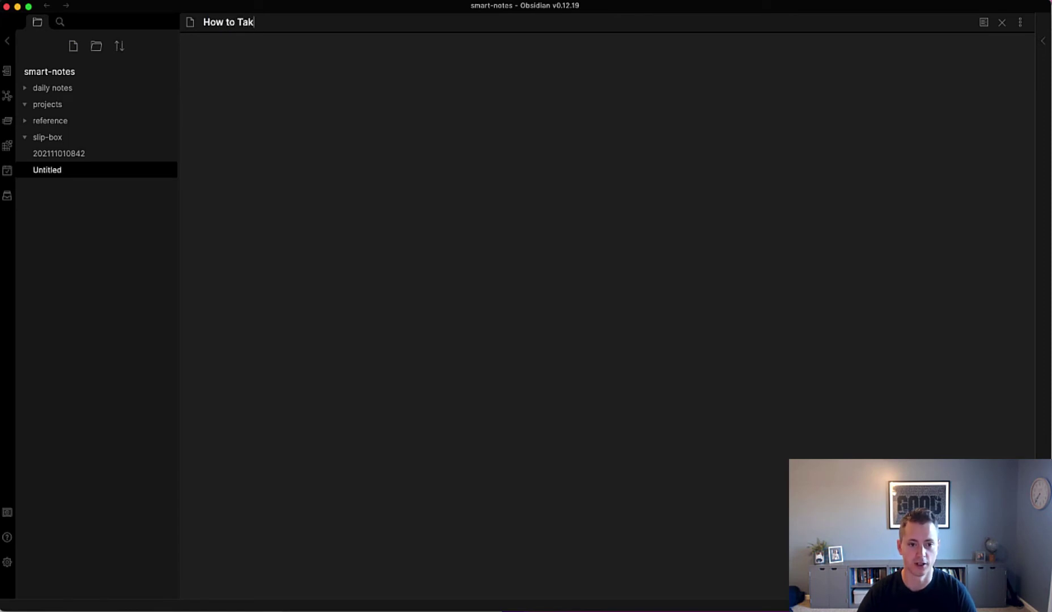
text(e Smart Notes)
key(Return)
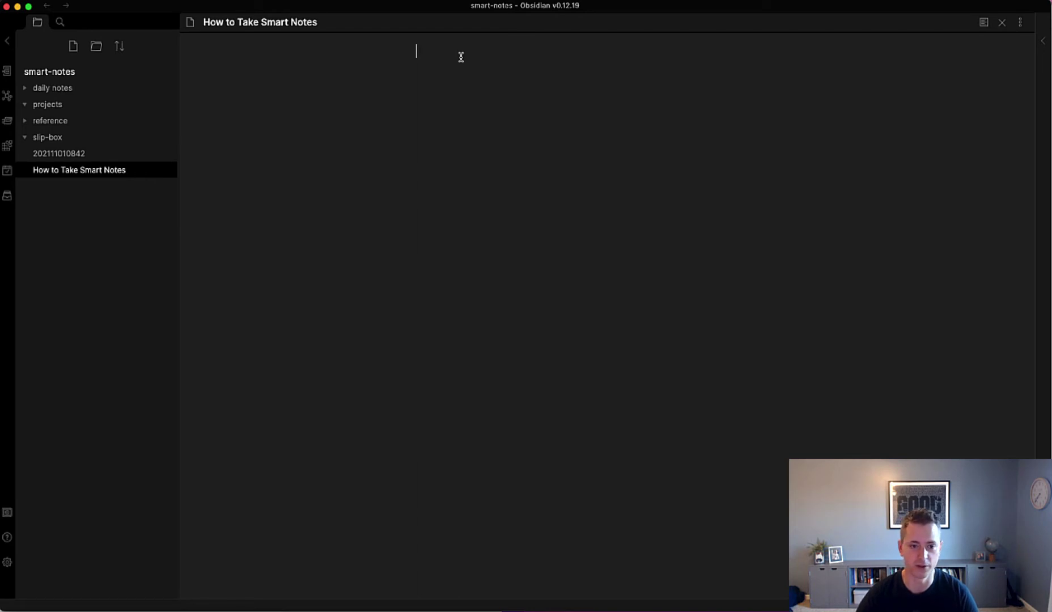
click(326, 27)
key(super+a)
click(343, 28)
click(440, 80)
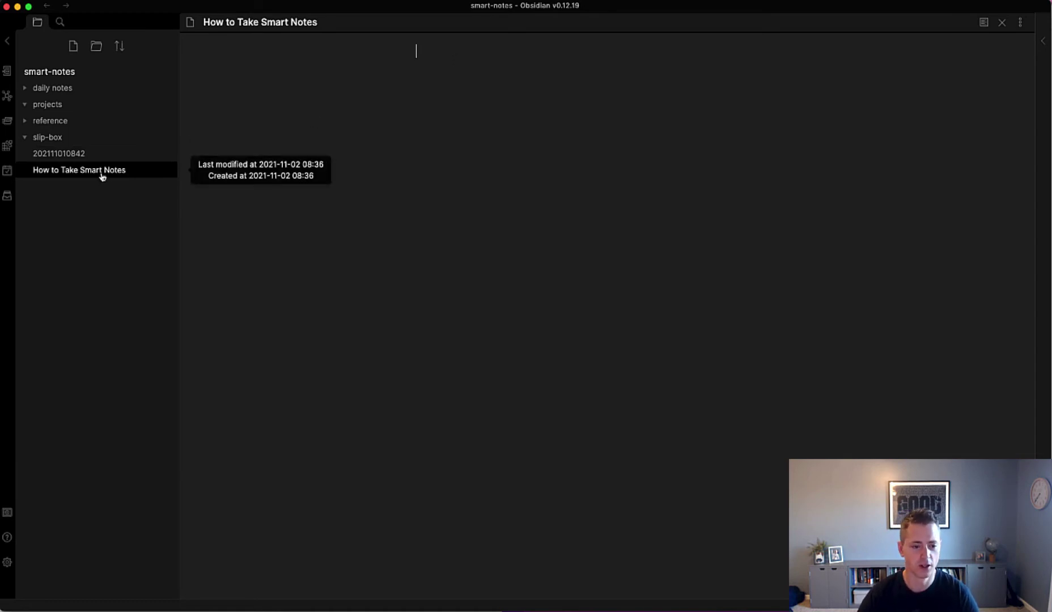
- Move the note from slip-box into the reference folder and expand reference
drag(103, 171, 85, 121)
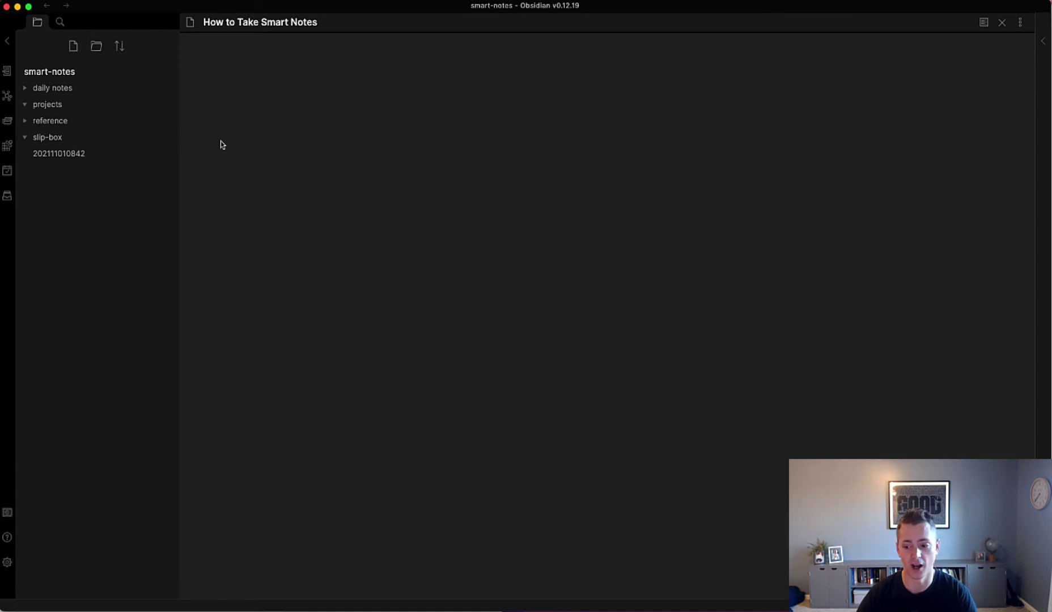
click(71, 123)
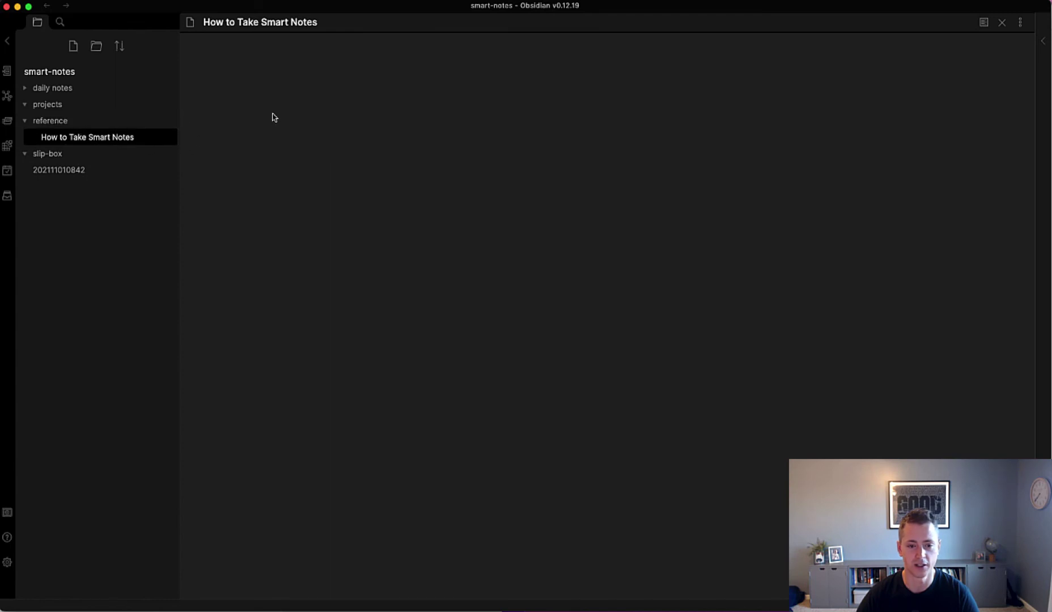
- Paste the three literature notes (pg 123, pg 125, pg 107) and separate them with blank lines
click(459, 58)
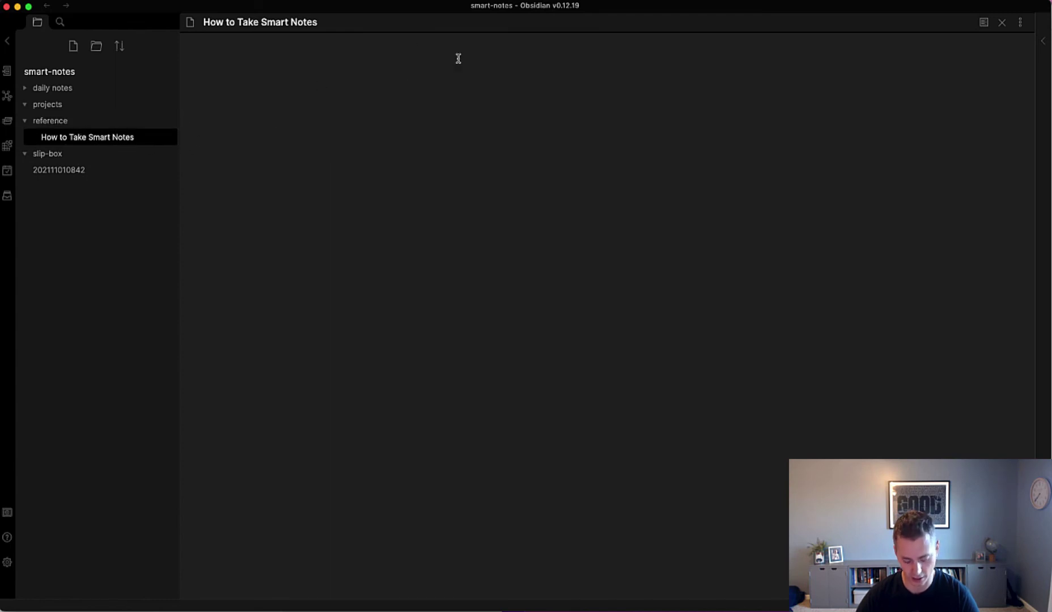
text(Writing permanent notes is the process of abstracting an idea. pg 123 Usage of the slip-box trains effective thinking. pg 125 Sequences compensate for the lack of hierarchical order. pg 107)
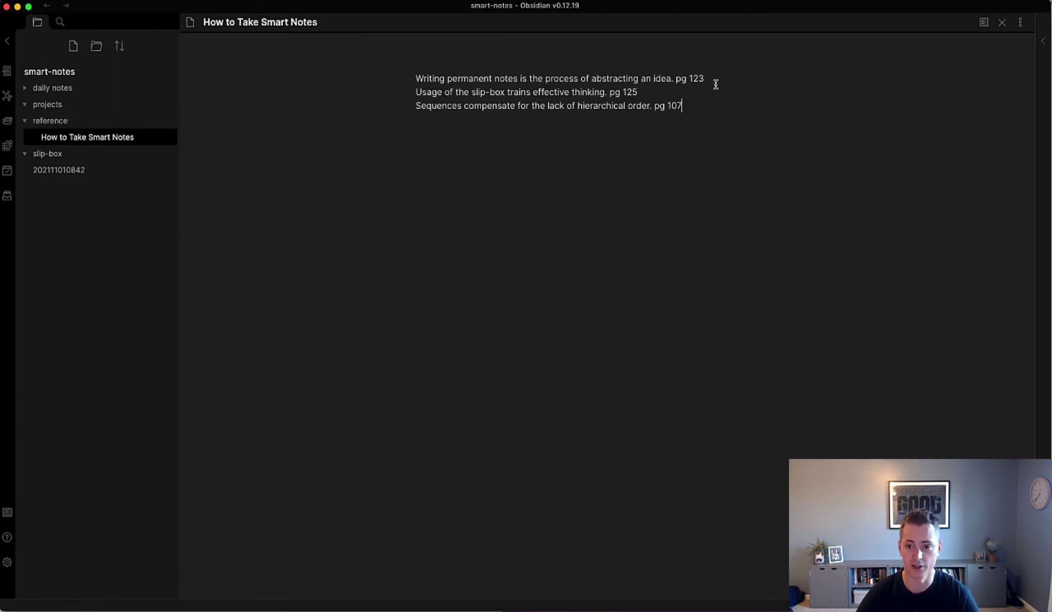
click(749, 77)
key(Return)
key(Down)
key(Down)
key(Return)
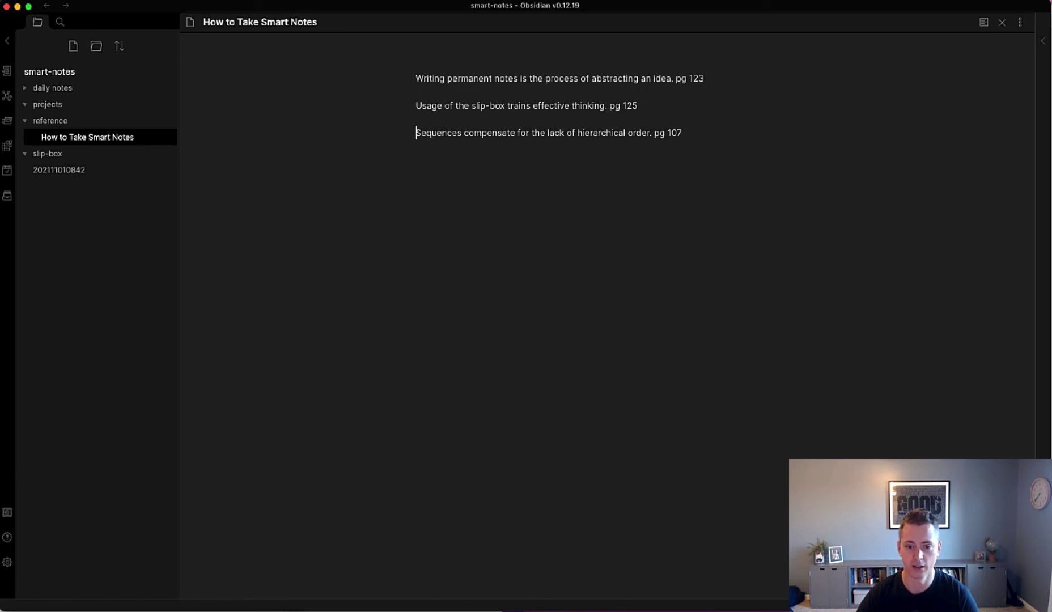
key(Up)
key(Up)
key(BackSpace)
key(BackSpace)
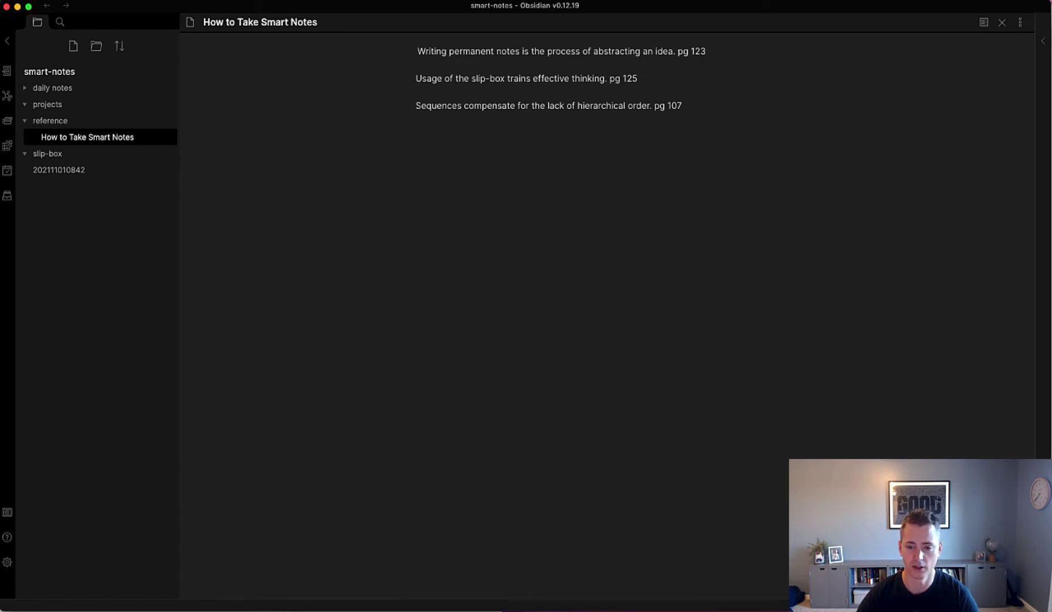
click(687, 76)
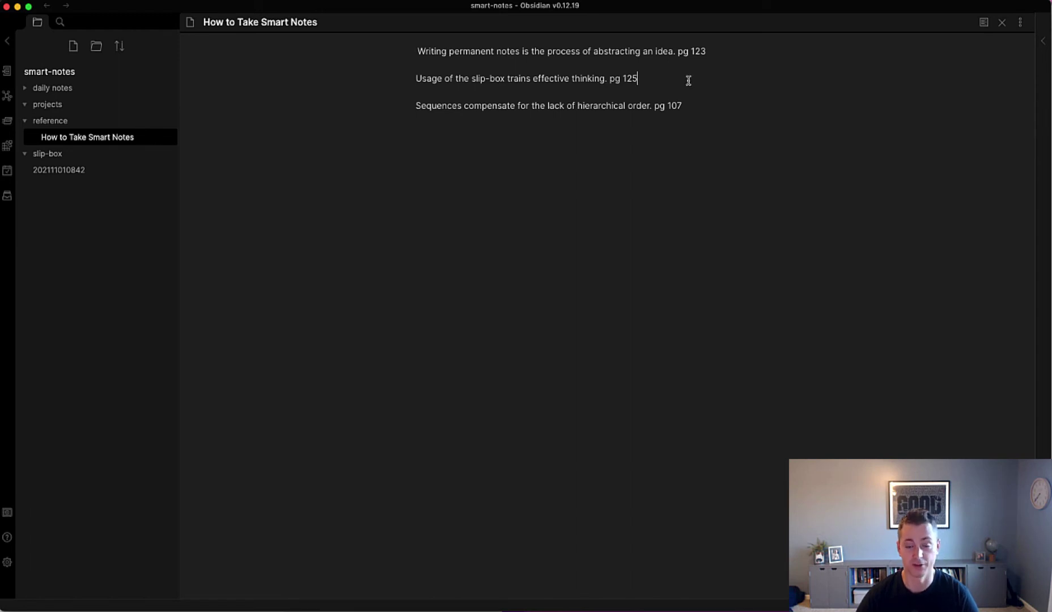
drag(688, 51, 728, 52)
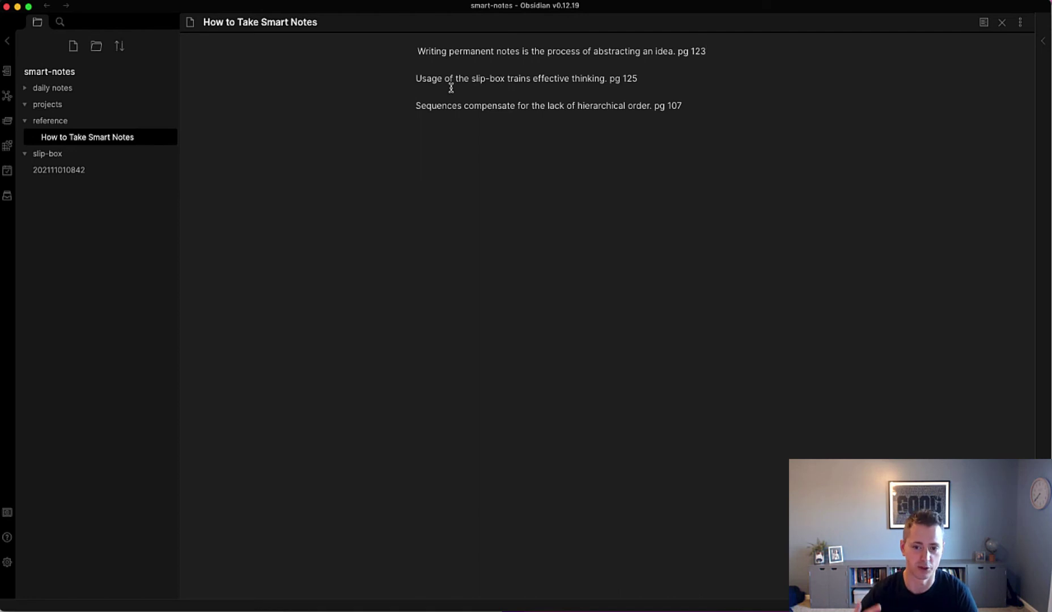
click(416, 51)
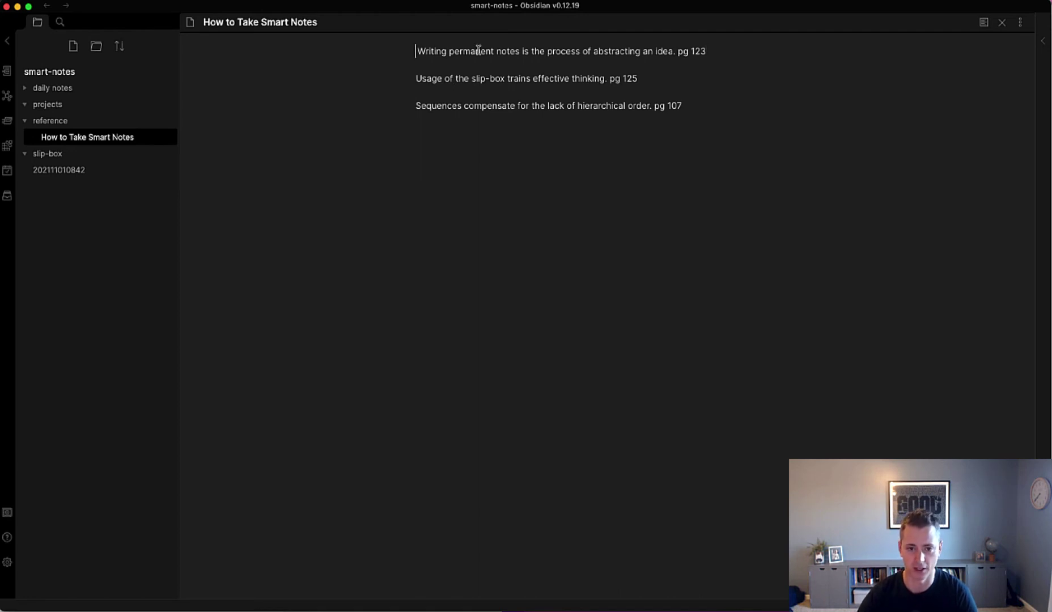
- Delete the leading space so the first literature note aligns with the other two
key(BackSpace)
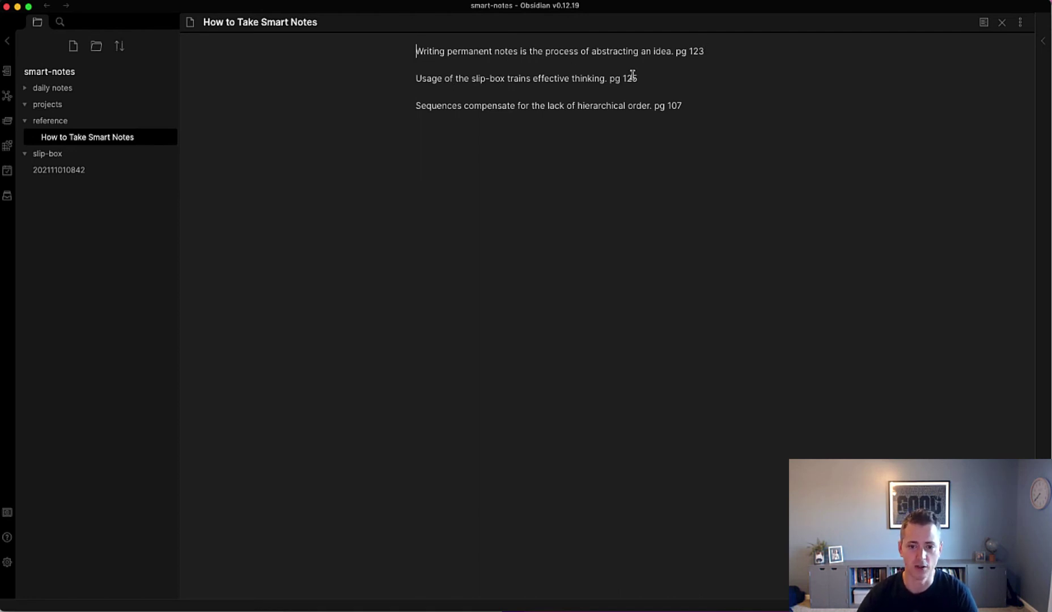
click(678, 77)
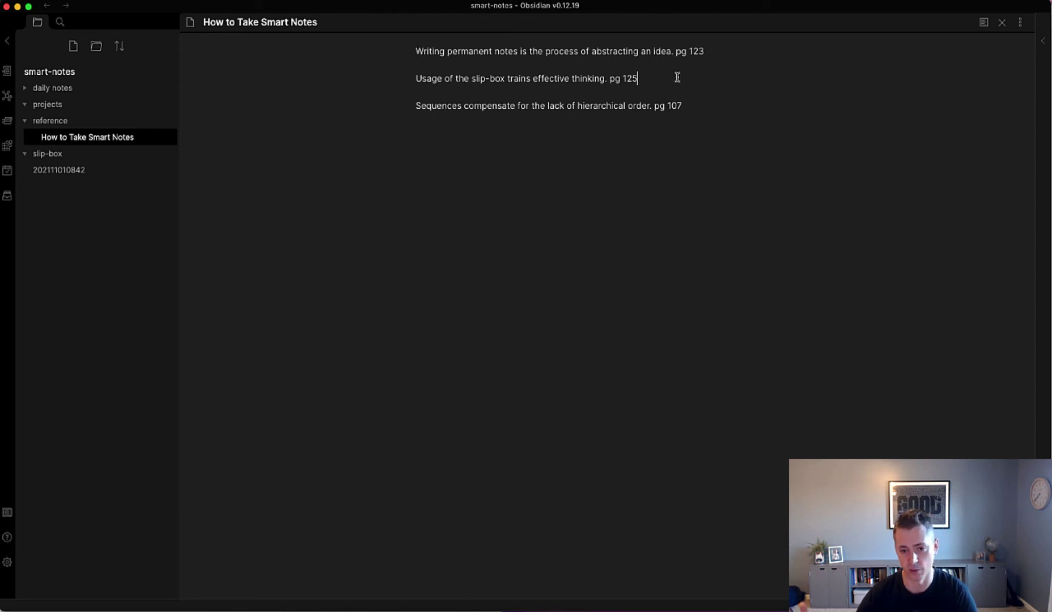
click(704, 106)
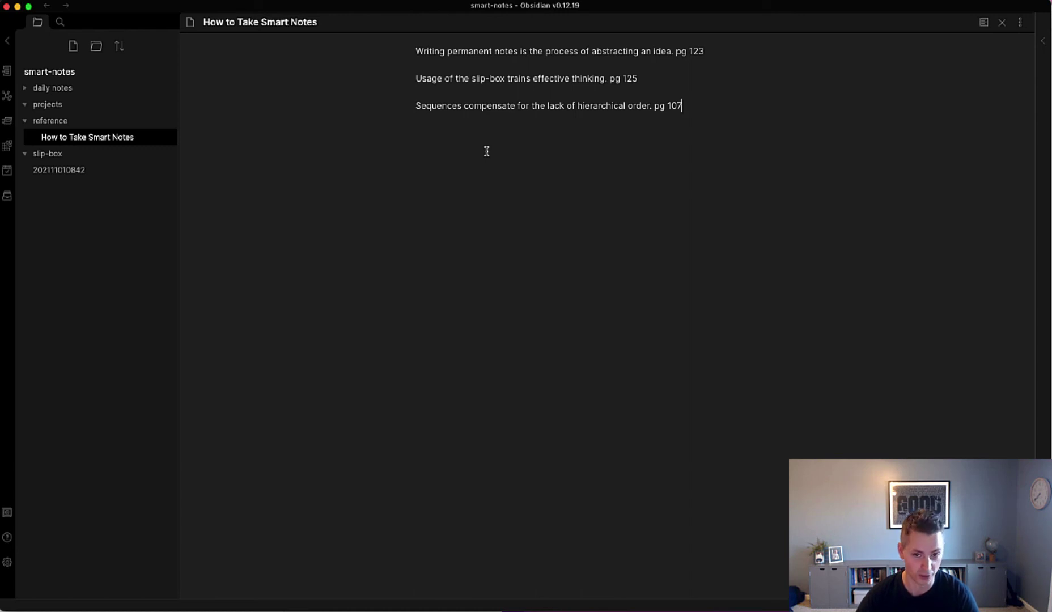
double_click(595, 105)
click(698, 108)
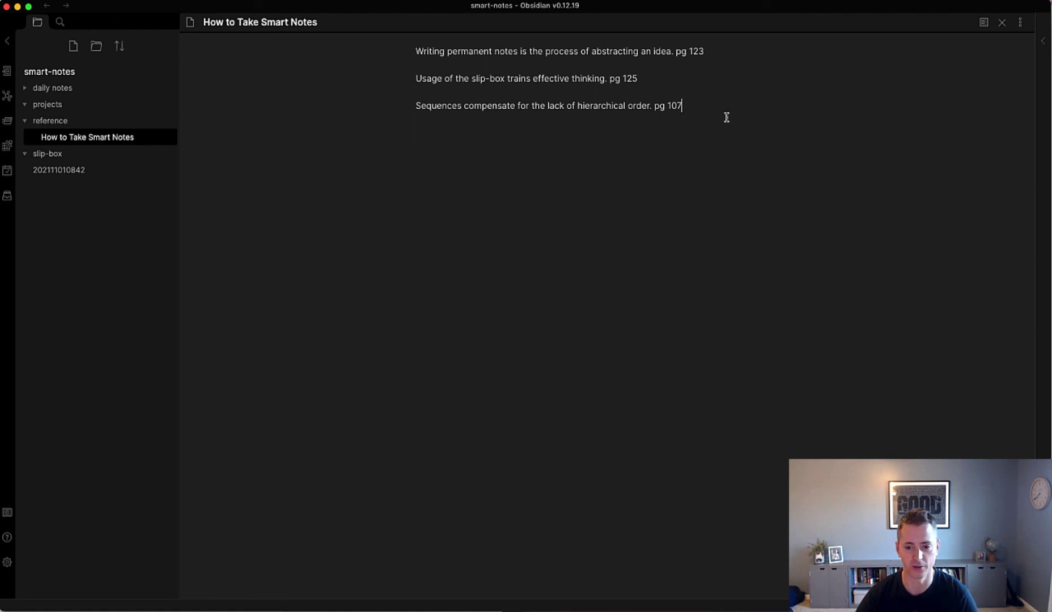
- Switch to Preview and scroll the PDF to the 'Take permanent notes' section on page 8
key(super+Tab)
key(super+Tab)
scroll(460, 276, down, 1)
scroll(460, 276, down, 5)
scroll(459, 276, down, 4)
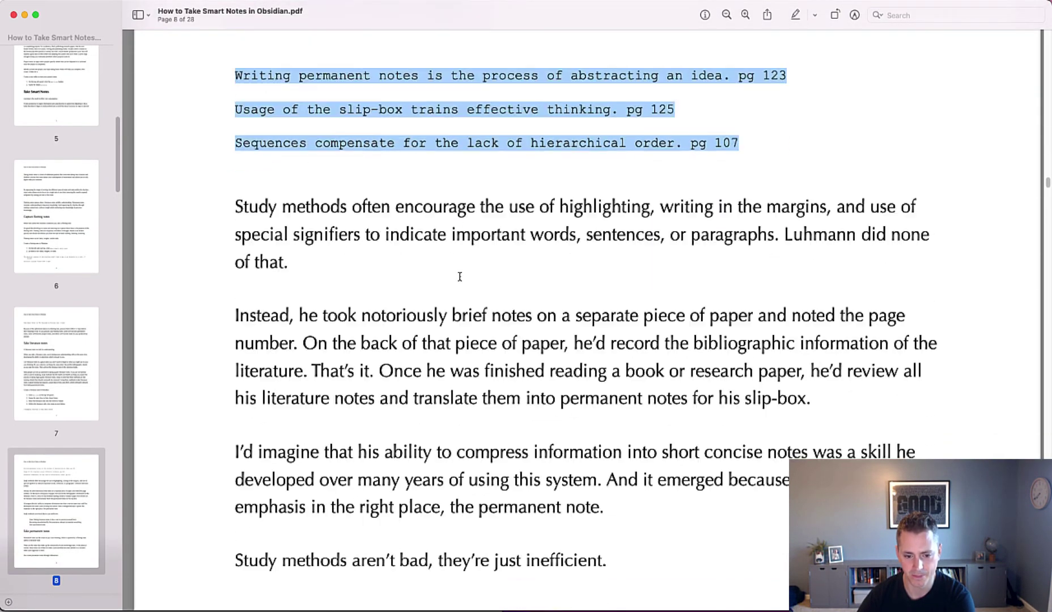
scroll(460, 276, down, 3)
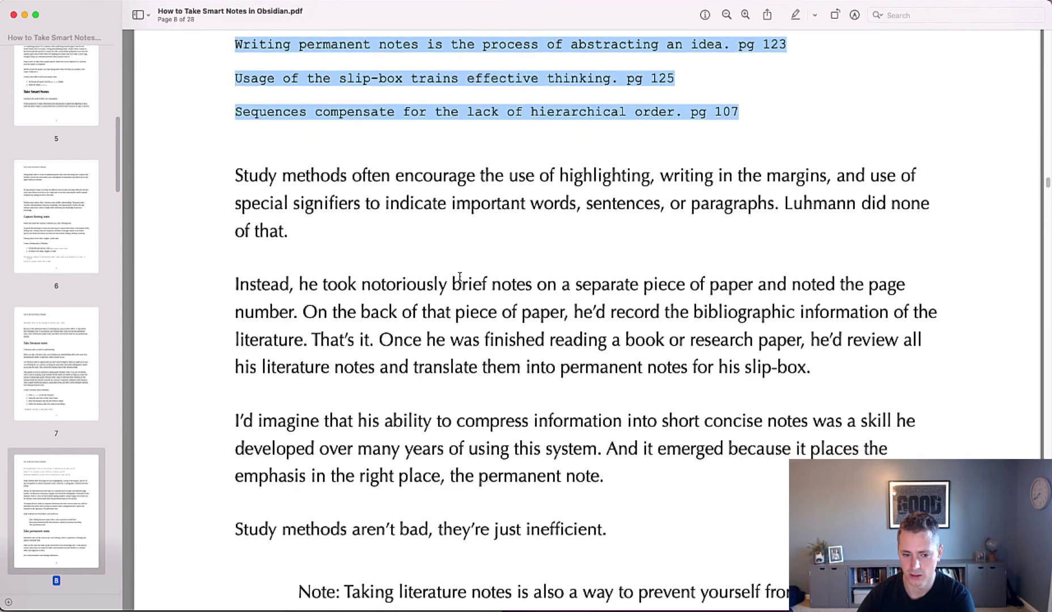
scroll(460, 276, down, 2)
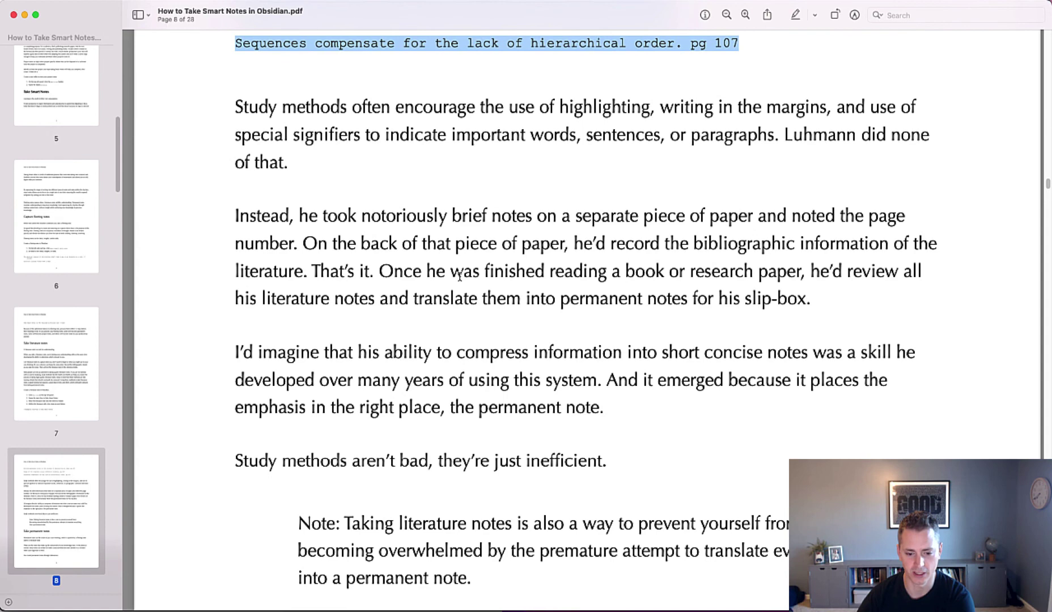
scroll(460, 276, down, 1)
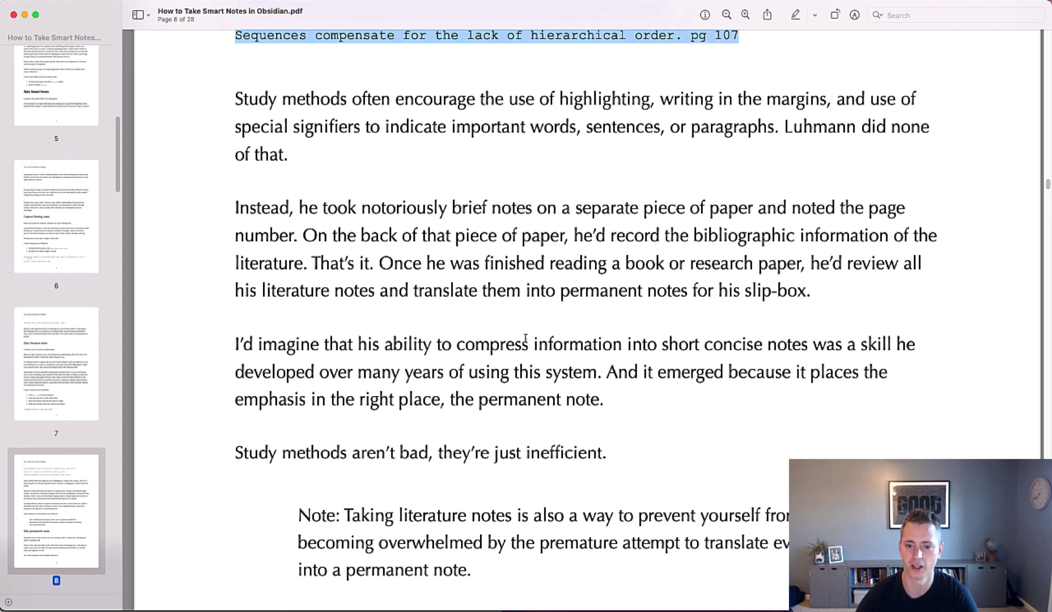
scroll(456, 324, down, 5)
scroll(456, 325, down, 9)
scroll(456, 324, down, 3)
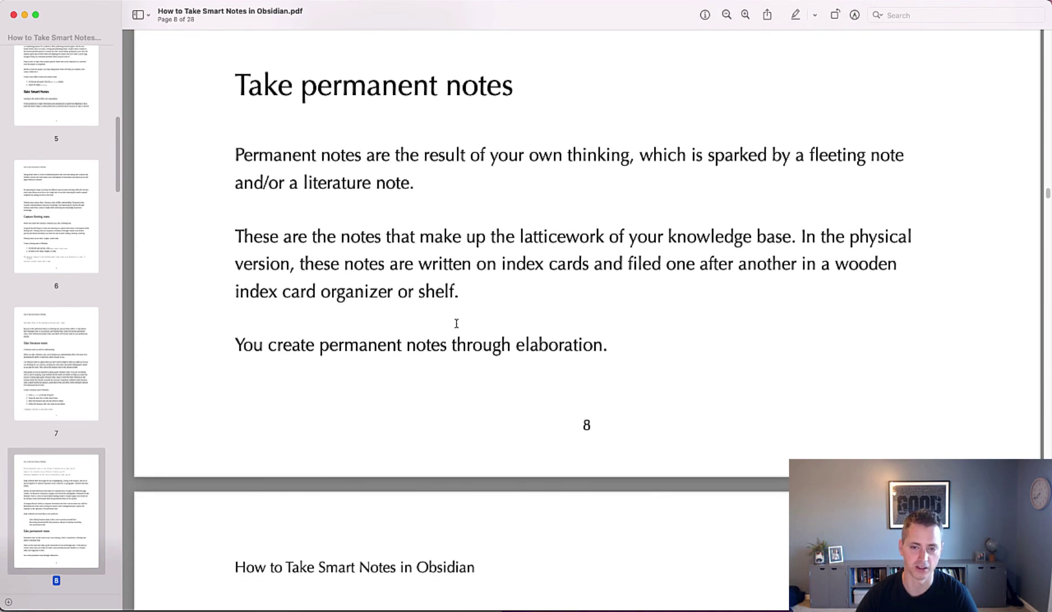